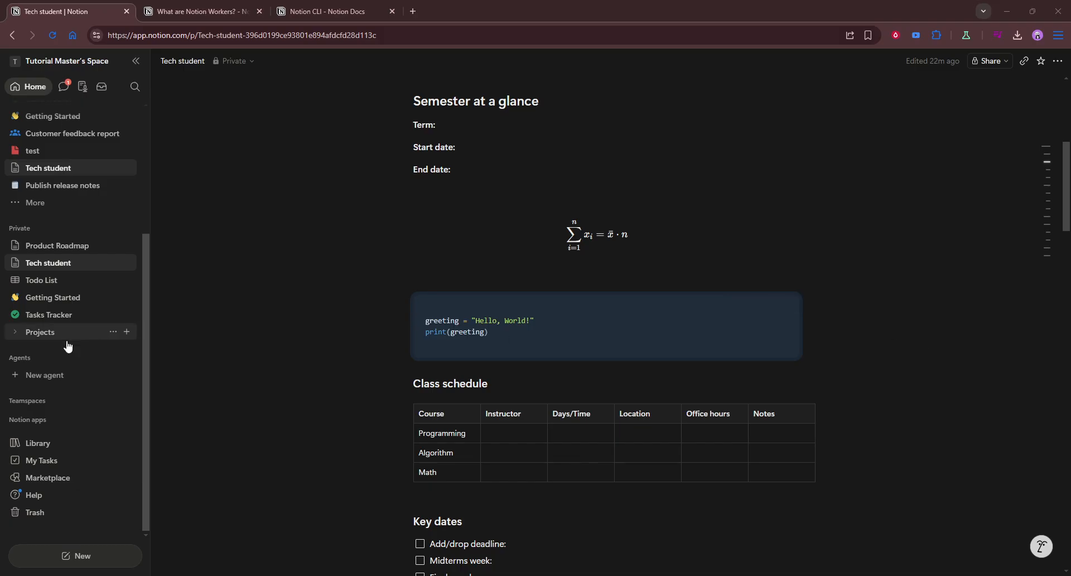
- Create a new private page titled "product requirement document" and start its body text
{"action": "left_click", "coordinate": [127, 228]}
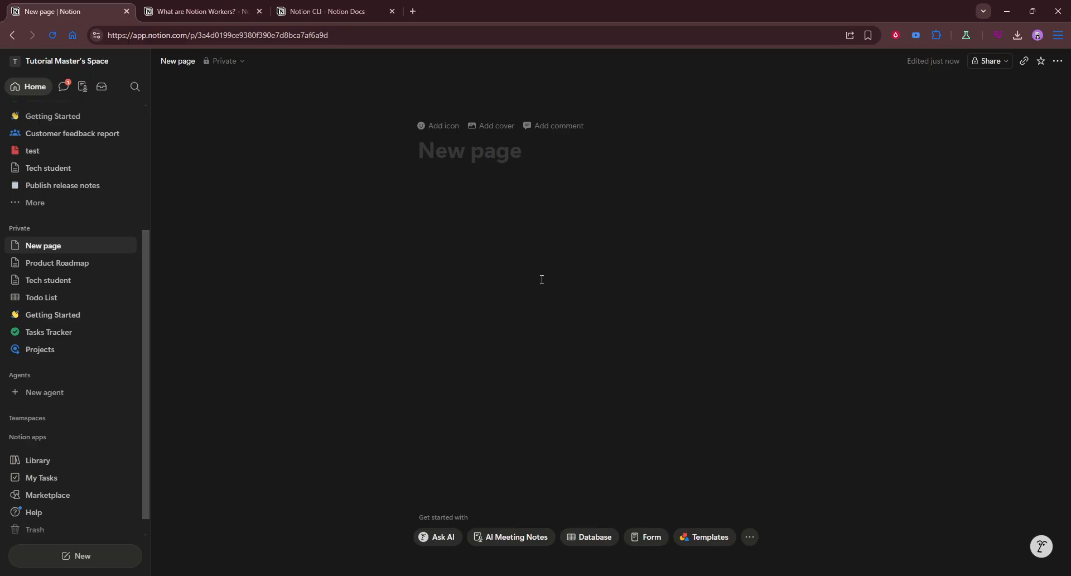
{"action": "type", "text": "product requirement document"}
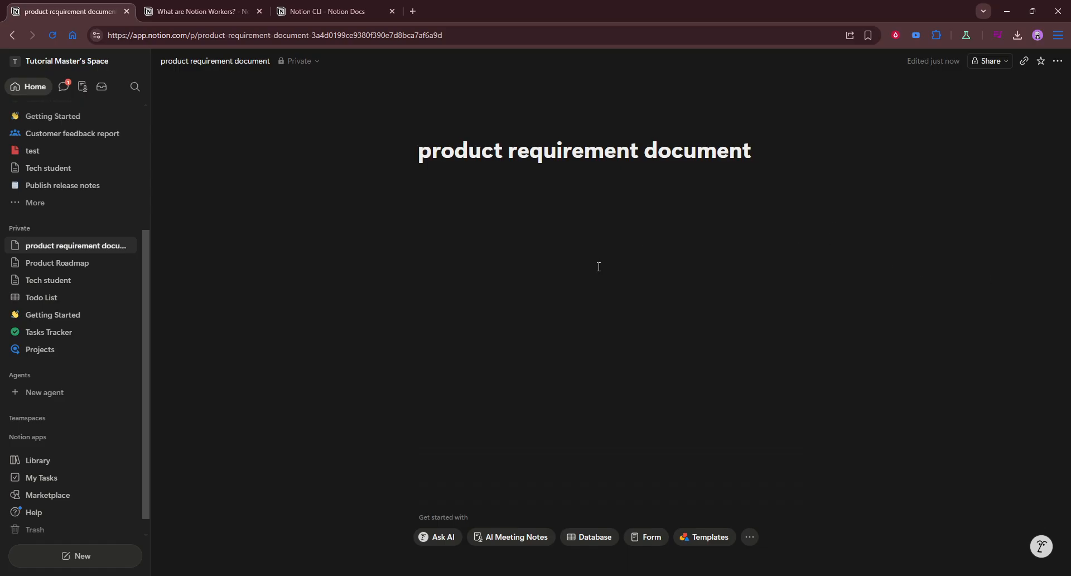
{"action": "left_click", "coordinate": [484, 194]}
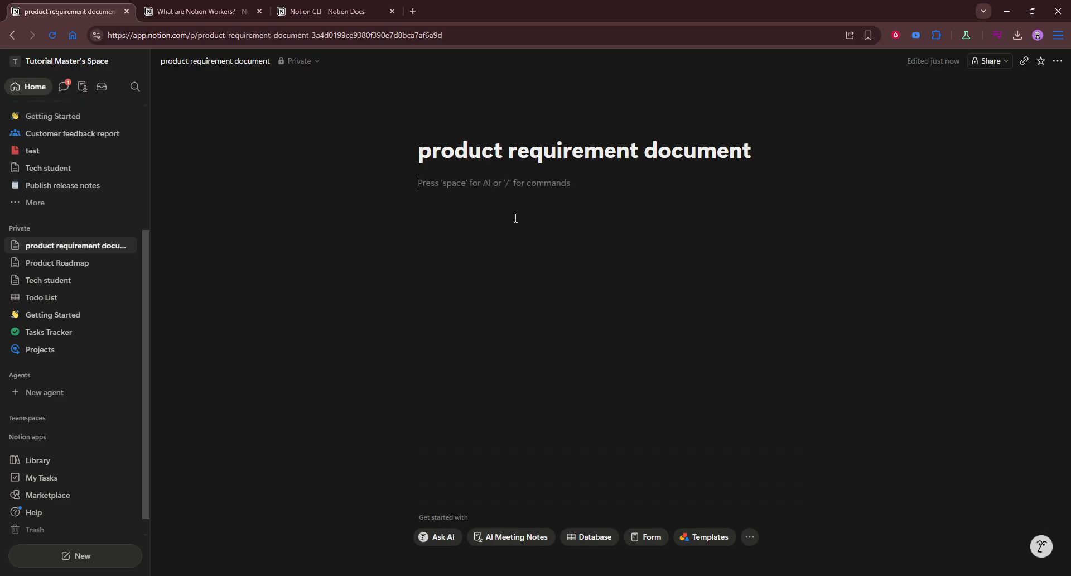
- Add a Heading 1 block reading "Product 1" below the page title
{"action": "type", "text": "/"}
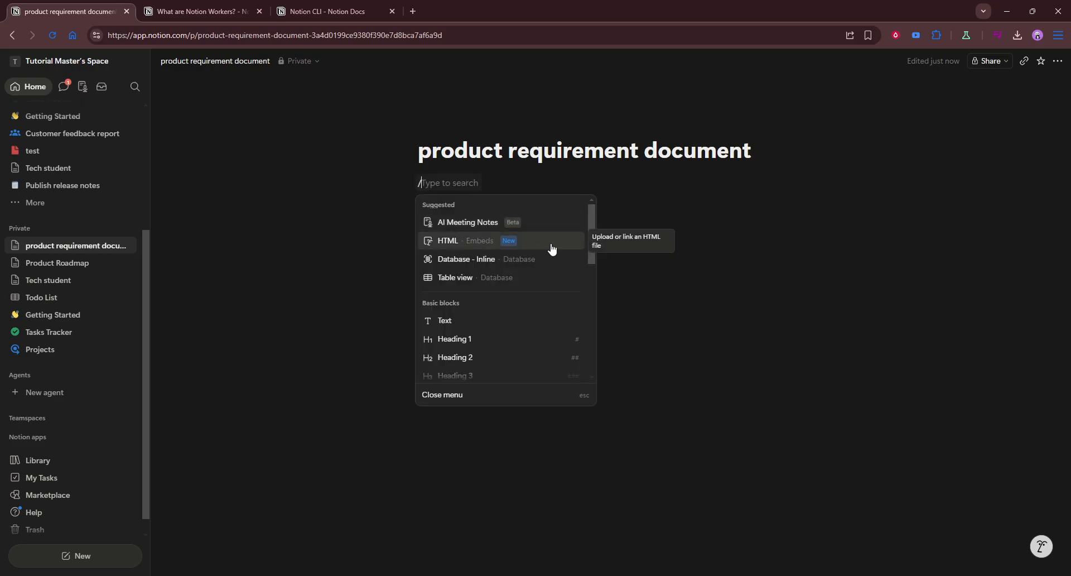
{"action": "left_click", "coordinate": [502, 343]}
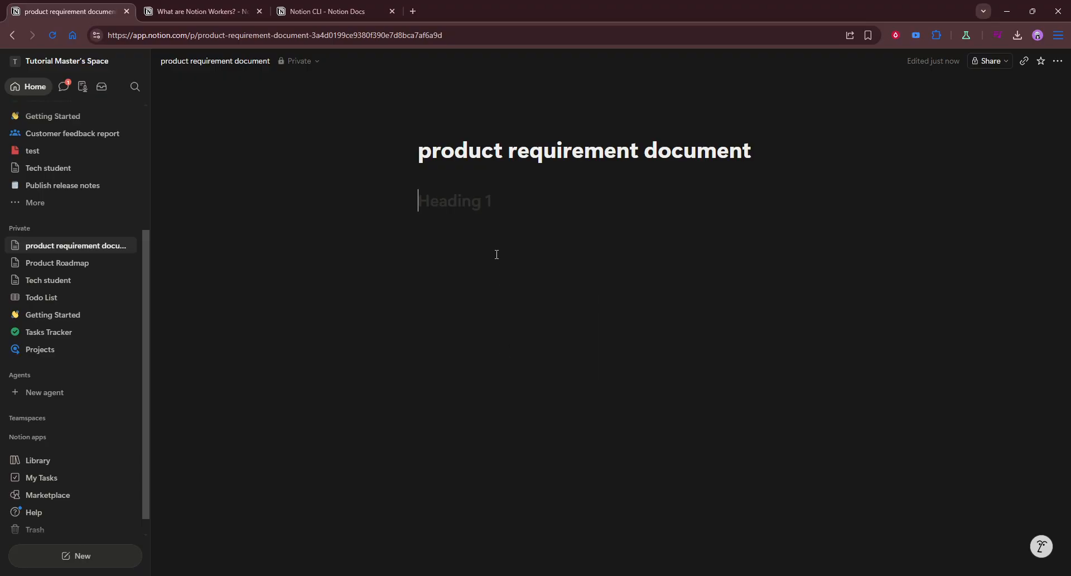
{"action": "type", "text": "P"}
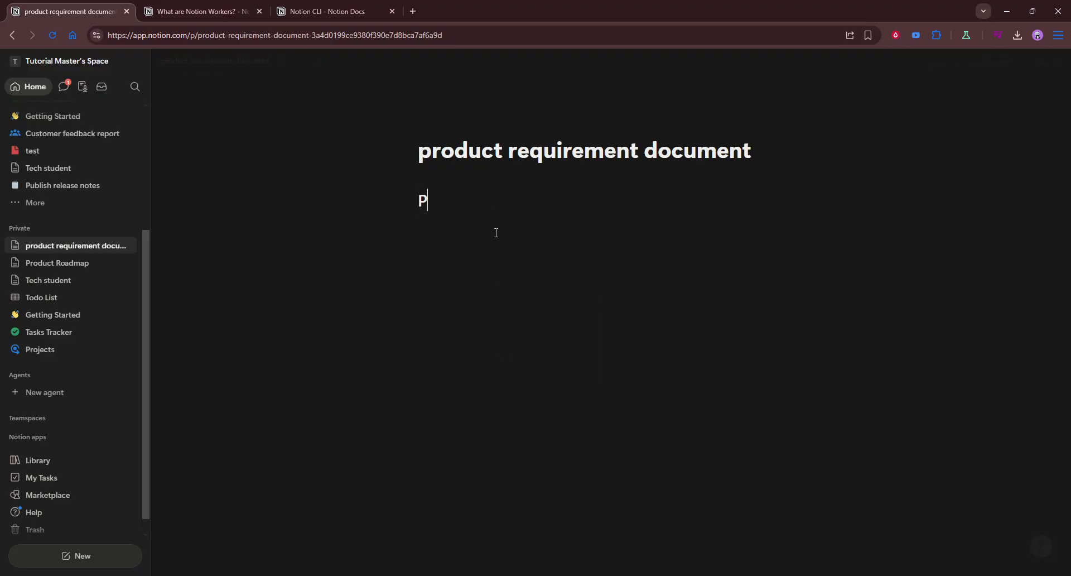
{"action": "type", "text": "roduct 12"}
{"action": "key", "text": "BackSpace"}
{"action": "key", "text": "Return"}
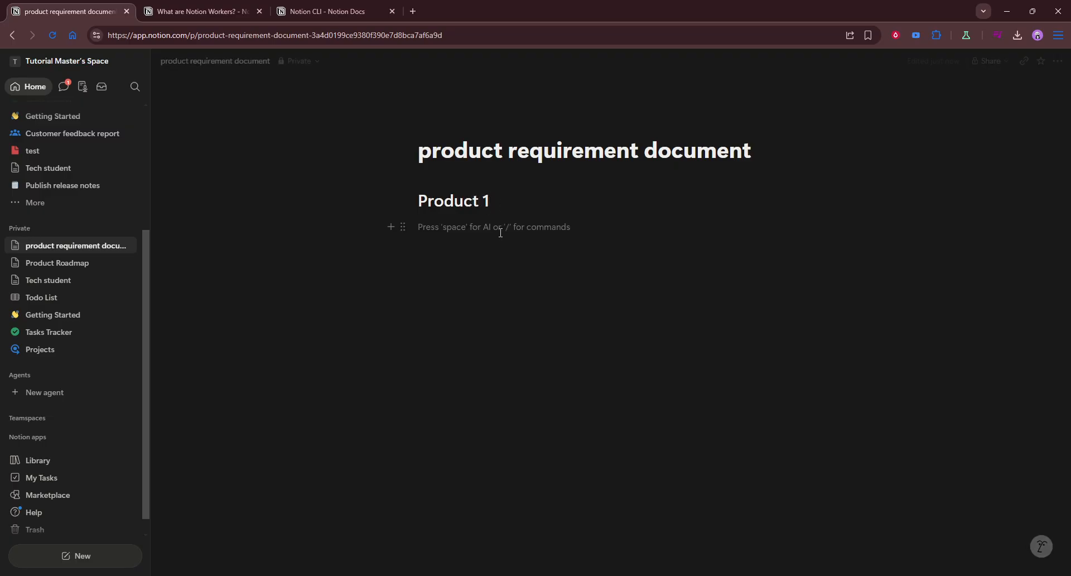
- Write the paragraph "lorem ipsum product description" under the Product 1 heading
{"action": "type", "text": "lorem ipsum"}
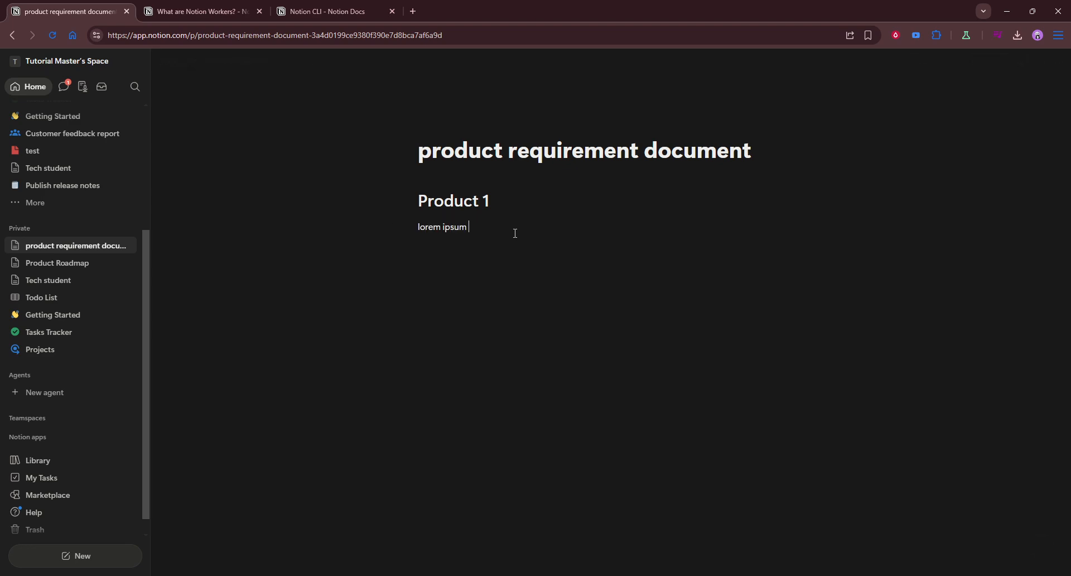
{"action": "type", "text": " product descri"}
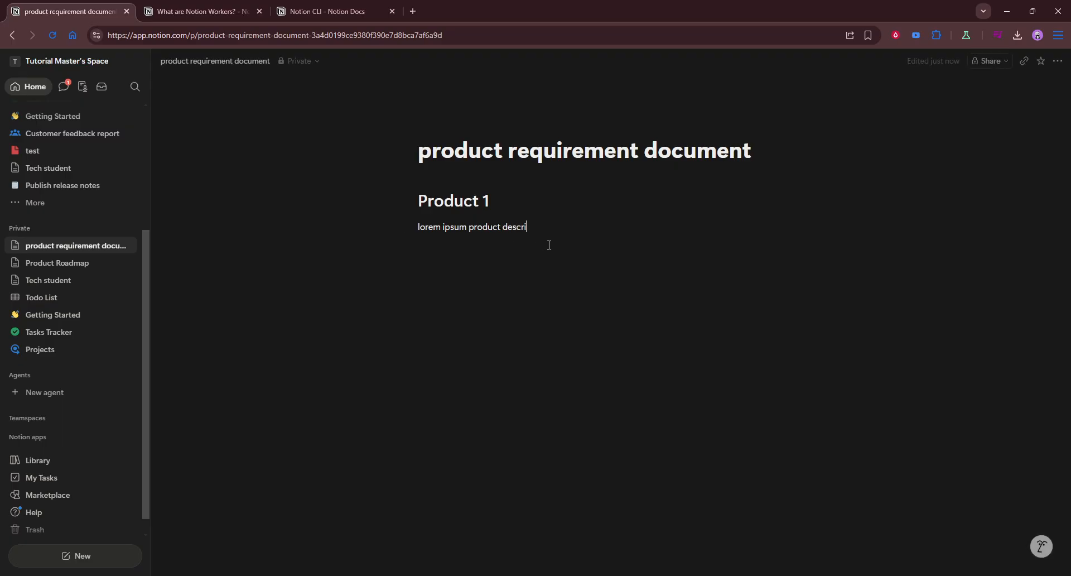
{"action": "type", "text": "ption"}
{"action": "key", "text": "Return"}
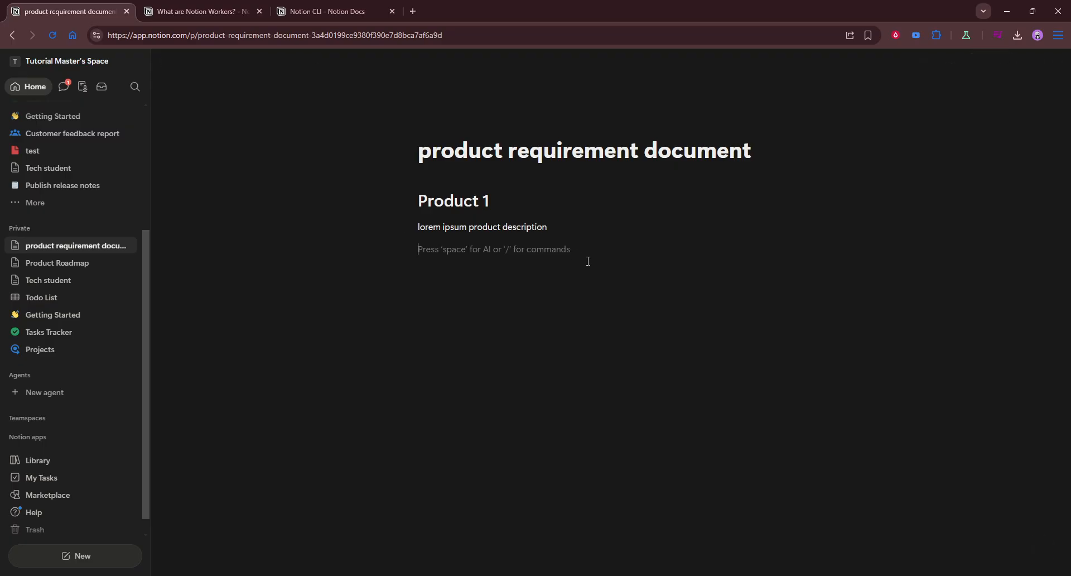
{"action": "key", "text": "Return"}
{"action": "key", "text": "BackSpace"}
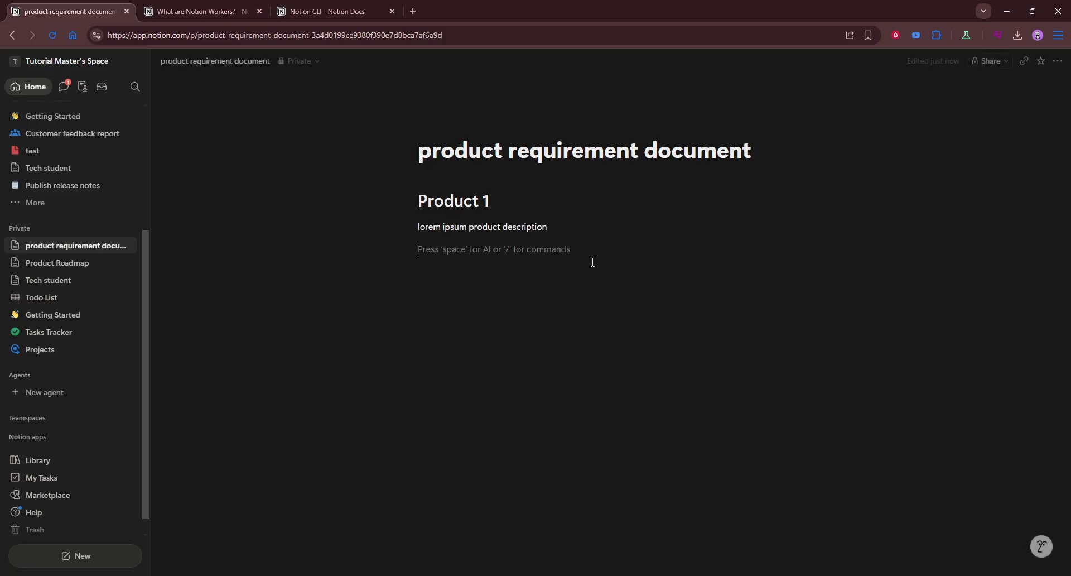
- Add a Heading 2 block reading "Benefits" below the product description
{"action": "type", "text": "/"}
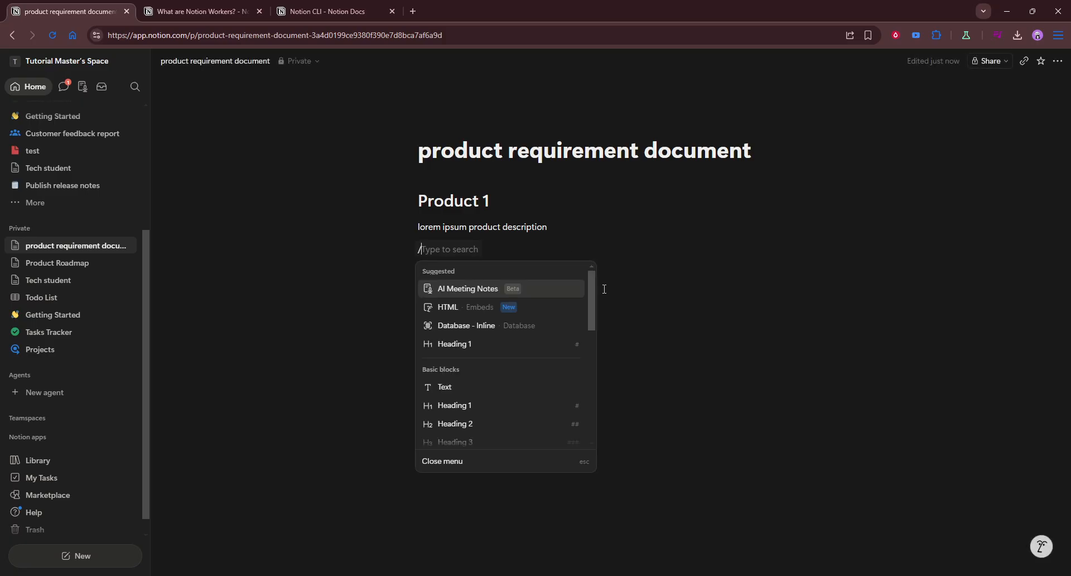
{"action": "left_click", "coordinate": [491, 424]}
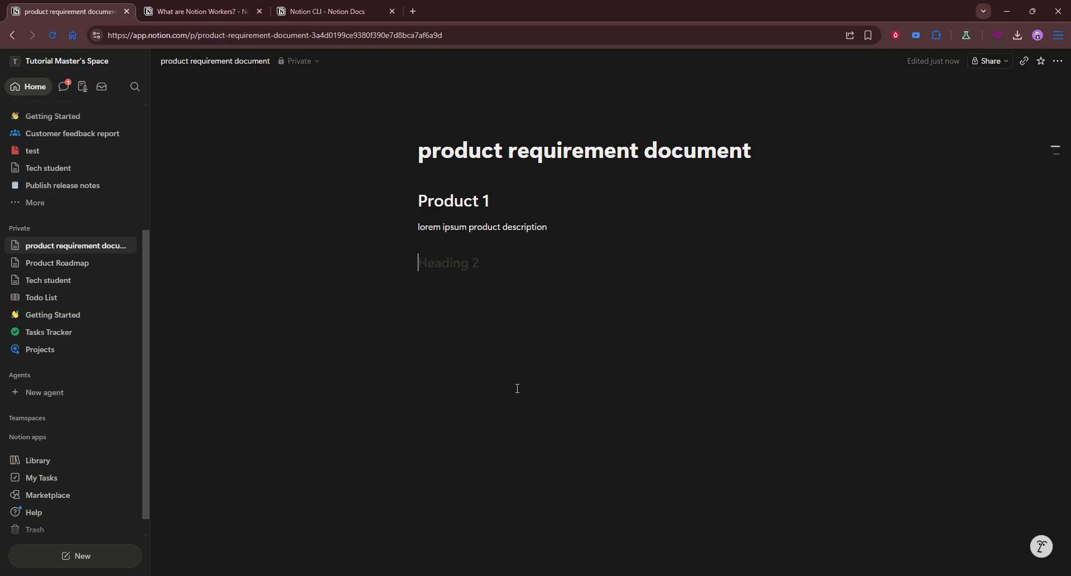
{"action": "type", "text": "be"}
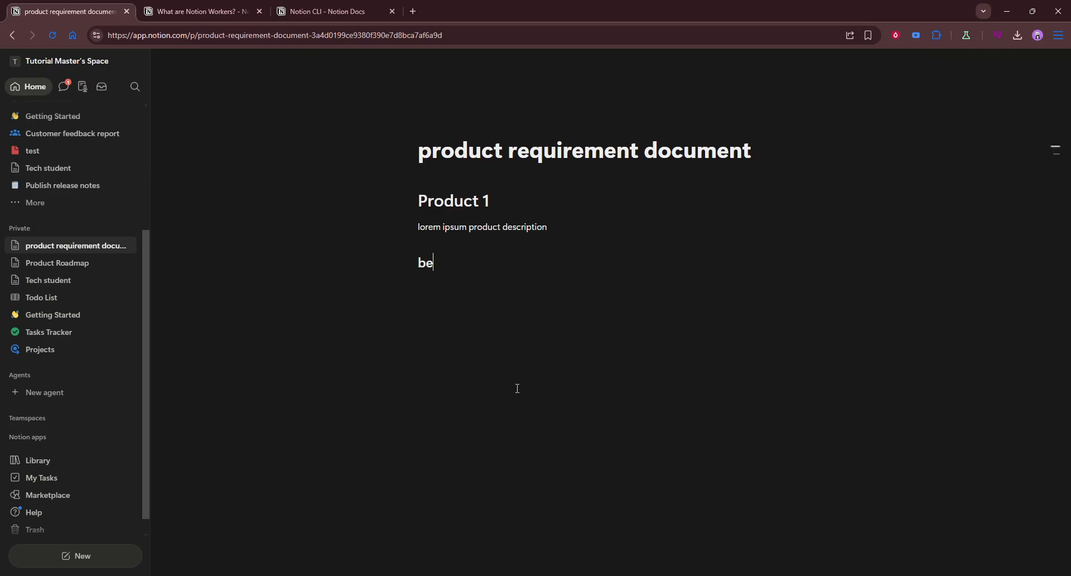
{"action": "type", "text": "ne"}
{"action": "key", "text": "BackSpace"}
{"action": "key", "text": "BackSpace"}
{"action": "key", "text": "BackSpace"}
{"action": "key", "text": "BackSpace"}
{"action": "type", "text": "Benefits"}
{"action": "key", "text": "Return"}
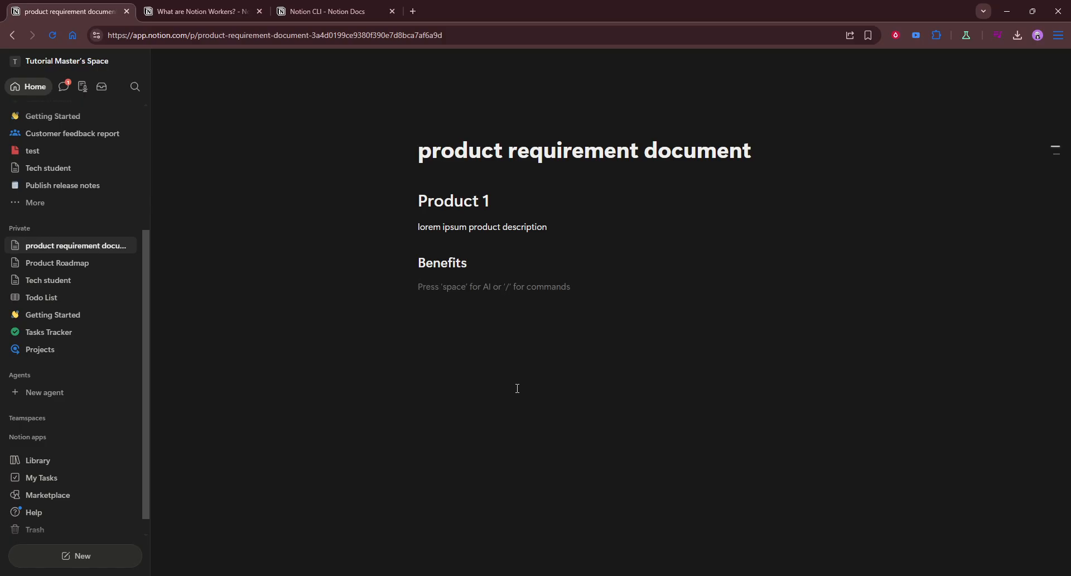
- Write the placeholder paragraph "lorem ipsuim" under the Benefits heading
{"action": "type", "text": "lorem ips"}
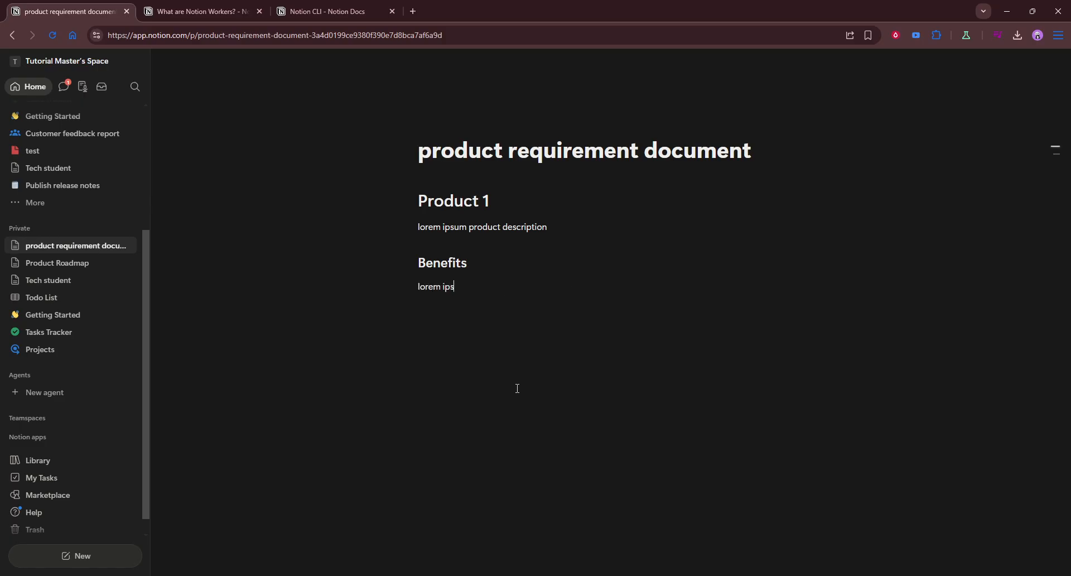
{"action": "type", "text": "uim"}
{"action": "key", "text": "Return"}
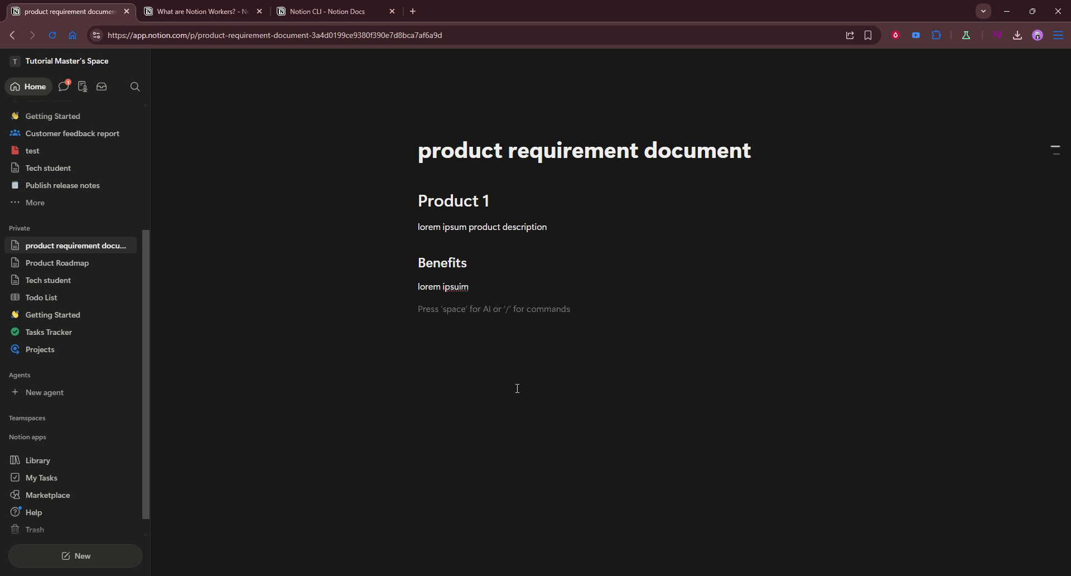
- Add a Heading 3 block reading "Target User" below the Benefits text
{"action": "type", "text": "/"}
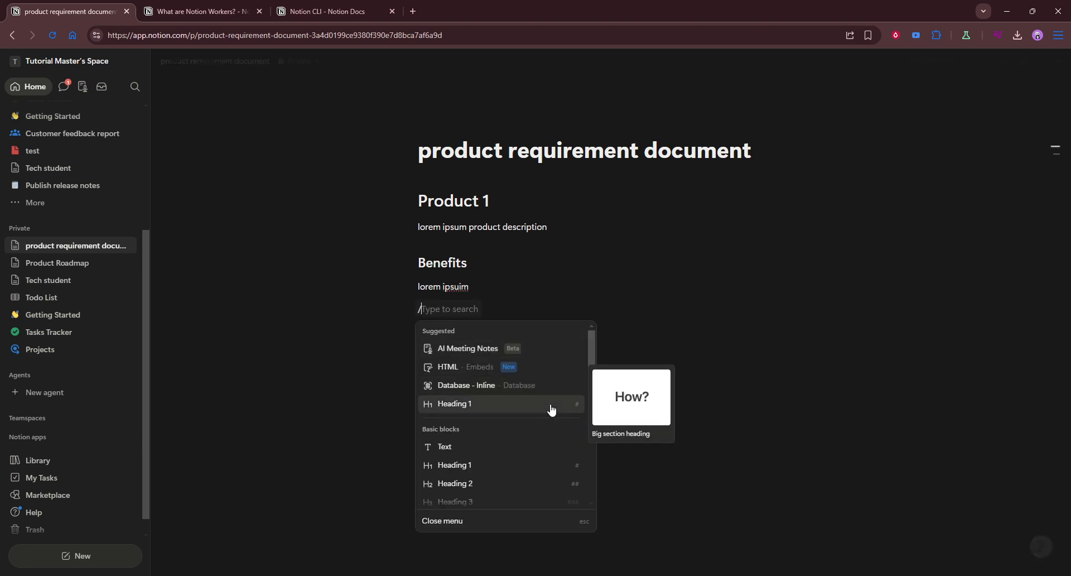
{"action": "left_click", "coordinate": [490, 503]}
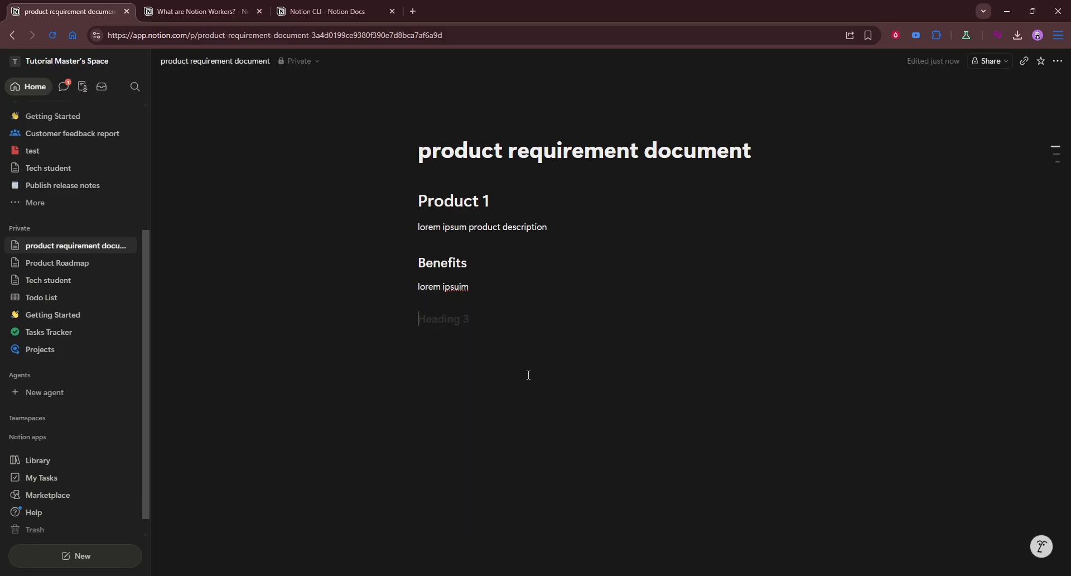
{"action": "type", "text": "Targ"}
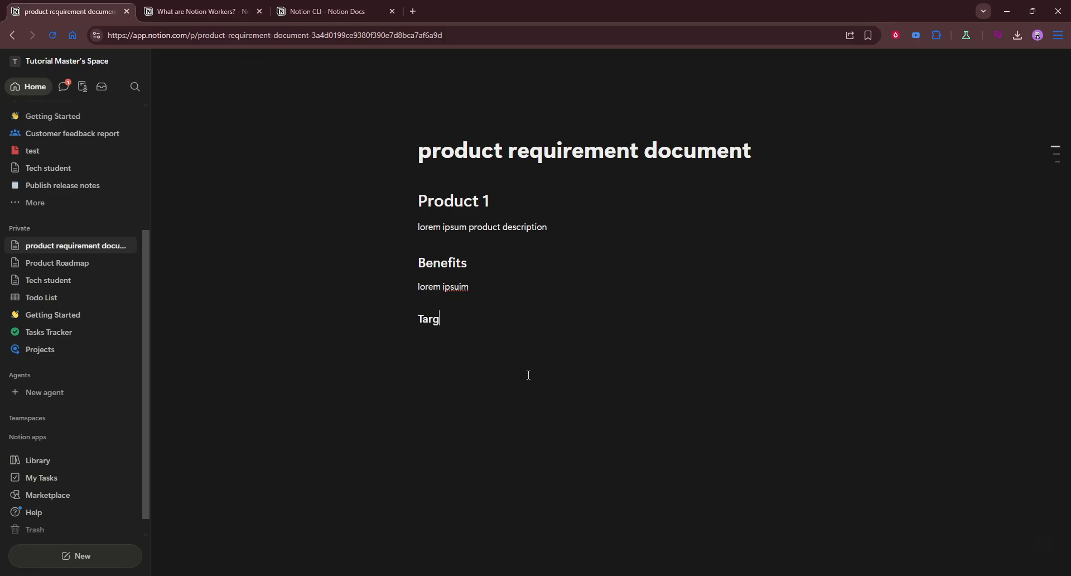
{"action": "type", "text": "et User"}
{"action": "key", "text": "Return"}
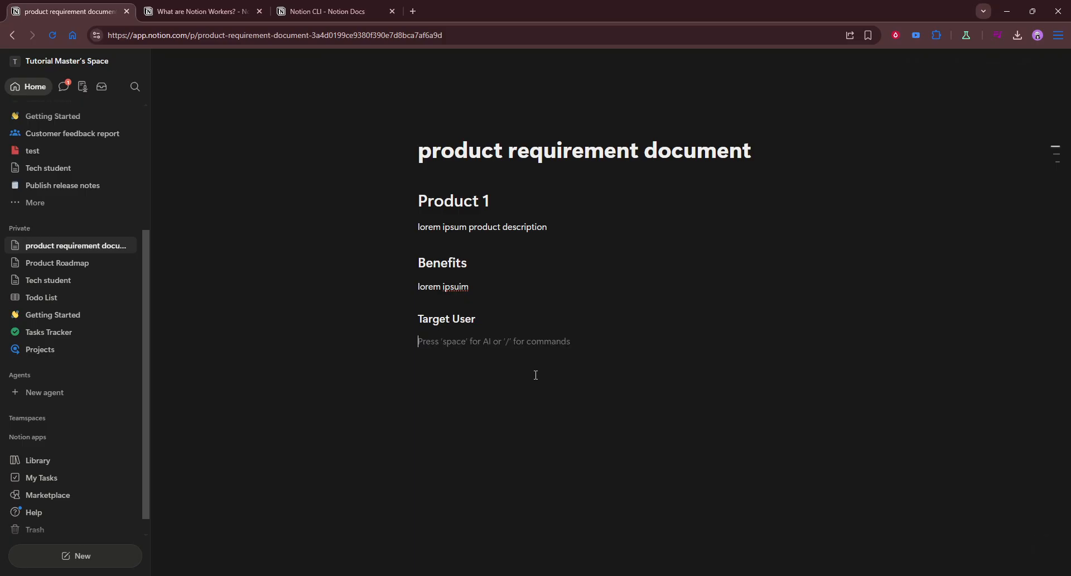
- Write the placeholder paragraph "lorem ipsum" under the Target User heading
{"action": "type", "text": "lorem "}
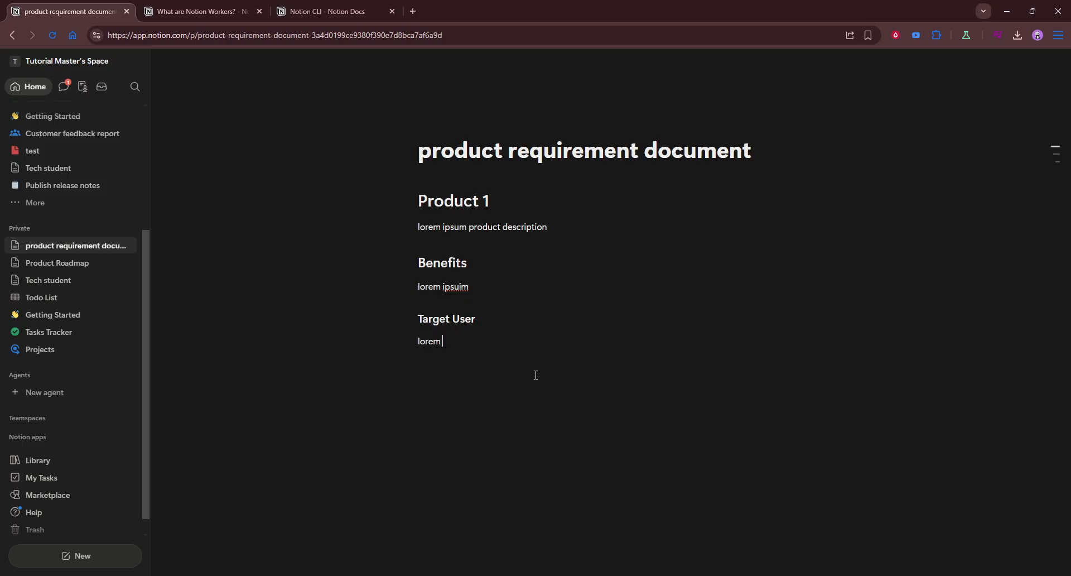
{"action": "type", "text": "ipsum"}
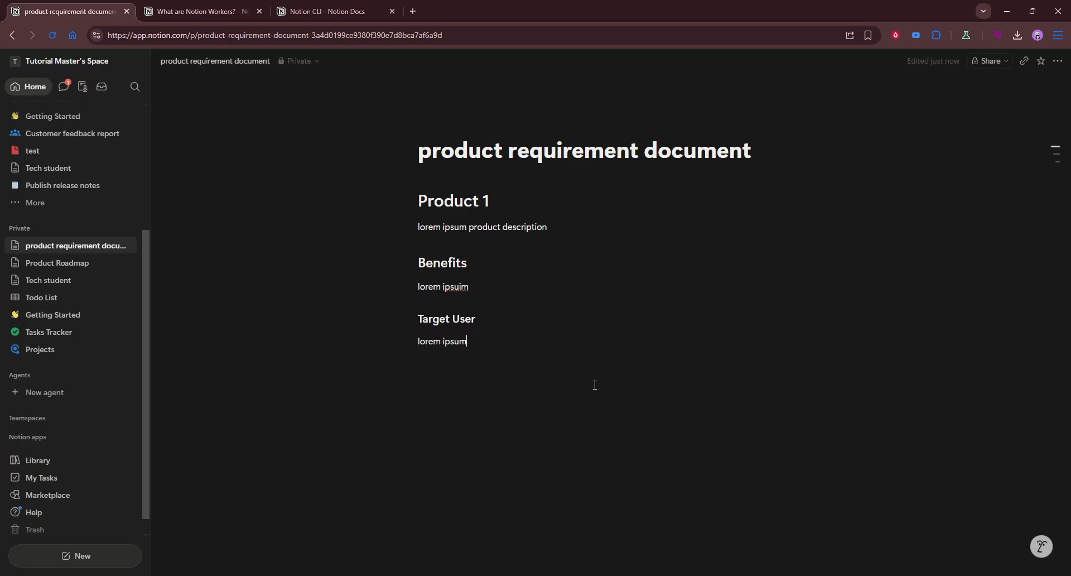
{"action": "key", "text": "Return"}
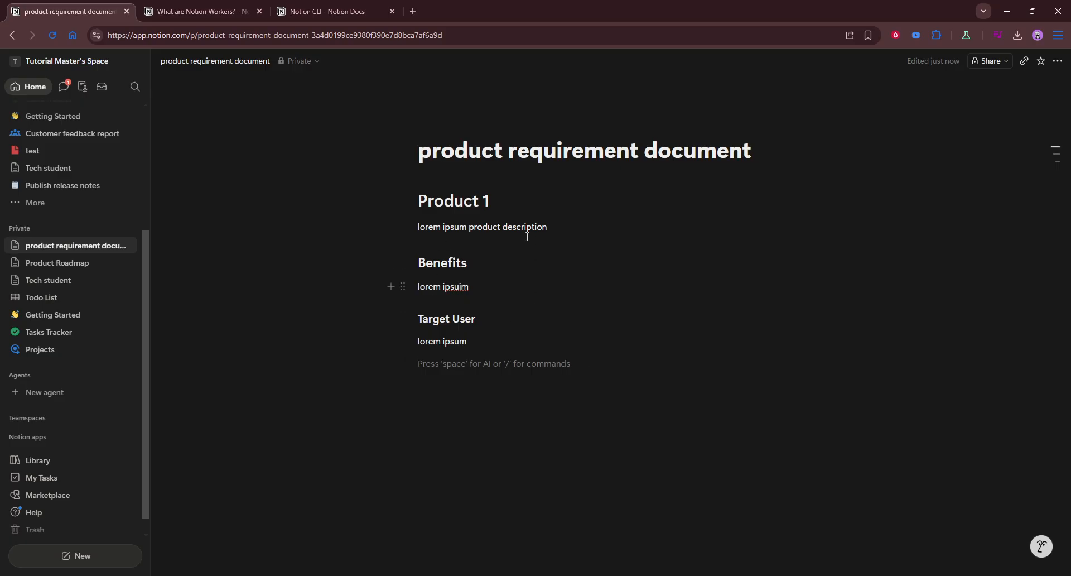
- Insert an inline database below the Target User text from the Projects template, keeping its default features and the By Status, All Projects and Gantt views
{"action": "left_click", "coordinate": [524, 400]}
{"action": "key", "text": "Return"}
{"action": "type", "text": "/"}
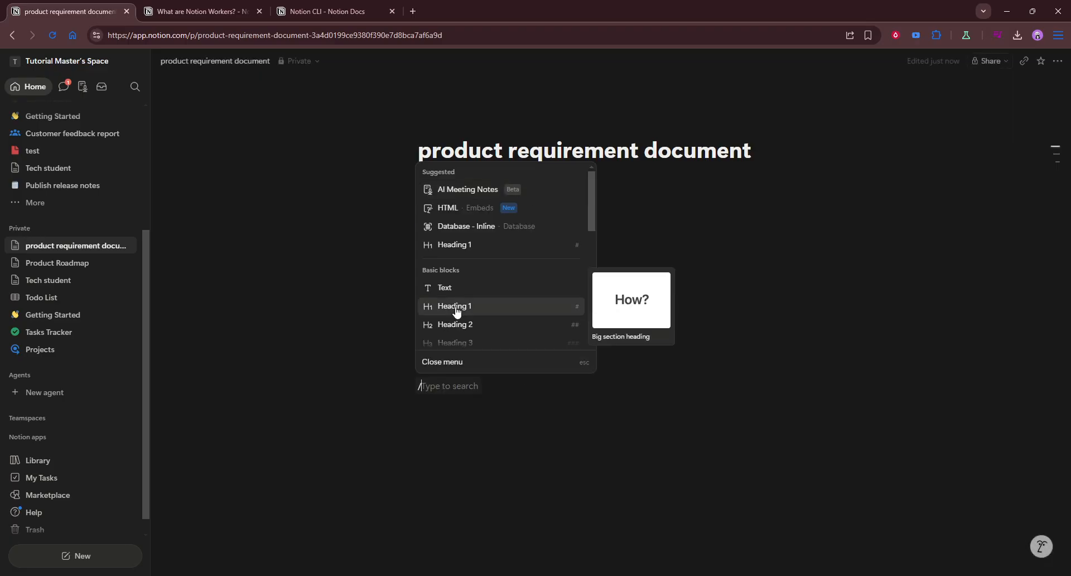
{"action": "scroll", "coordinate": [472, 310], "scroll_direction": "down", "scroll_amount": 1}
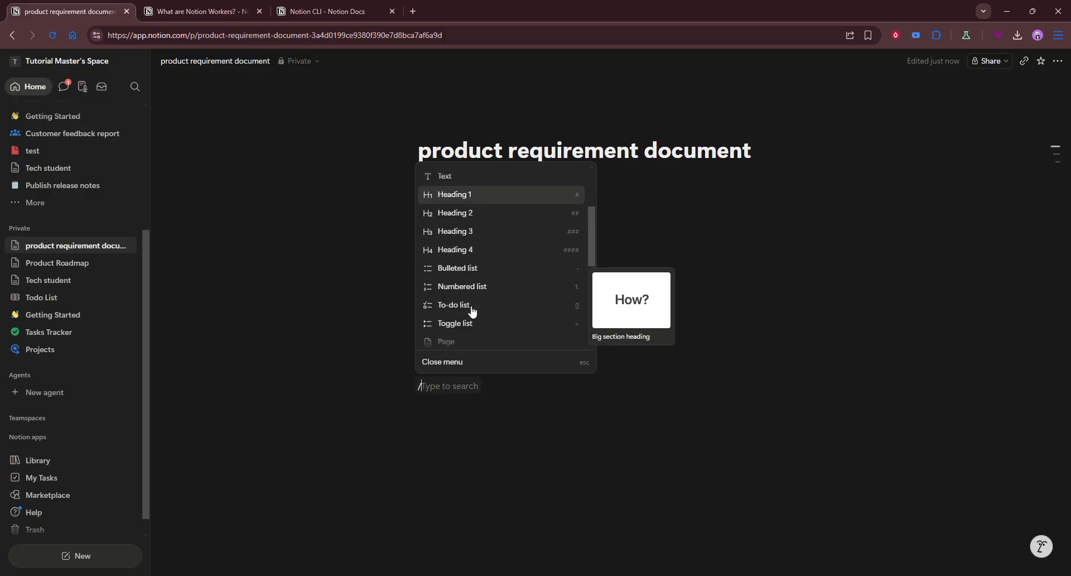
{"action": "scroll", "coordinate": [475, 257], "scroll_direction": "up", "scroll_amount": 1}
{"action": "scroll", "coordinate": [475, 237], "scroll_direction": "up", "scroll_amount": 1}
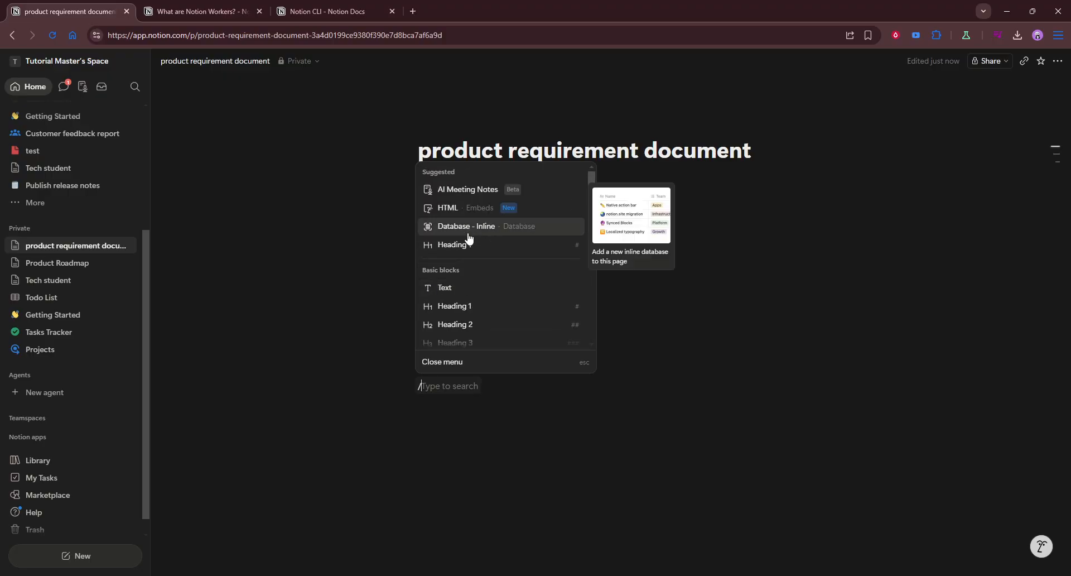
{"action": "left_click", "coordinate": [471, 231]}
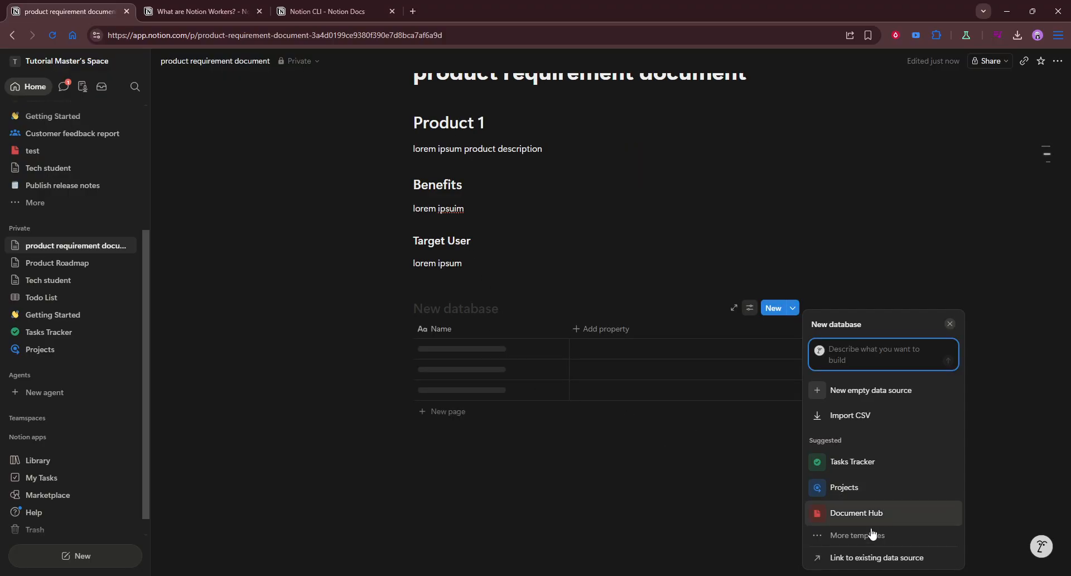
{"action": "left_click", "coordinate": [859, 496]}
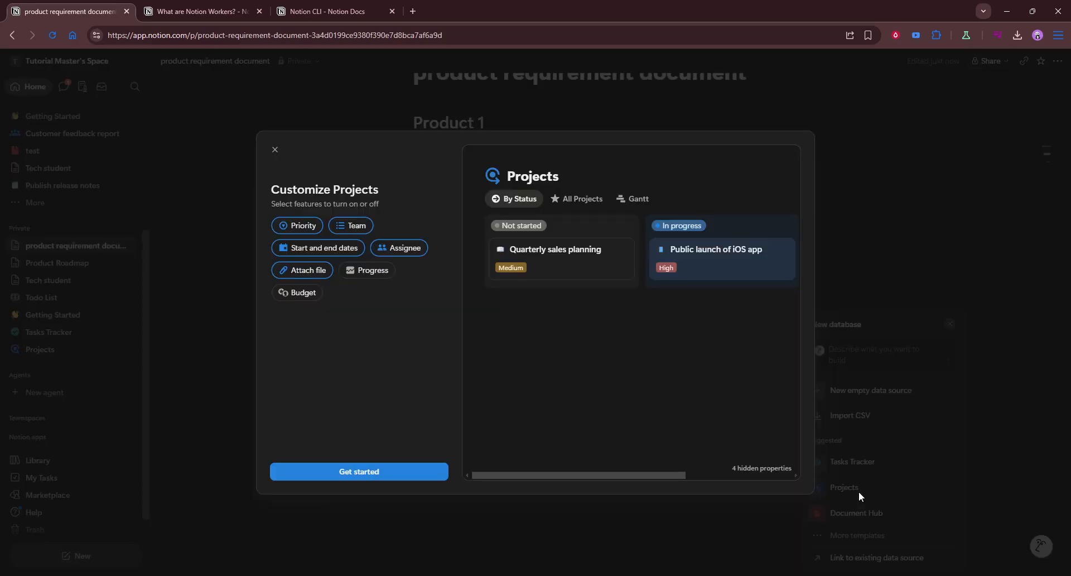
{"action": "left_click", "coordinate": [404, 470]}
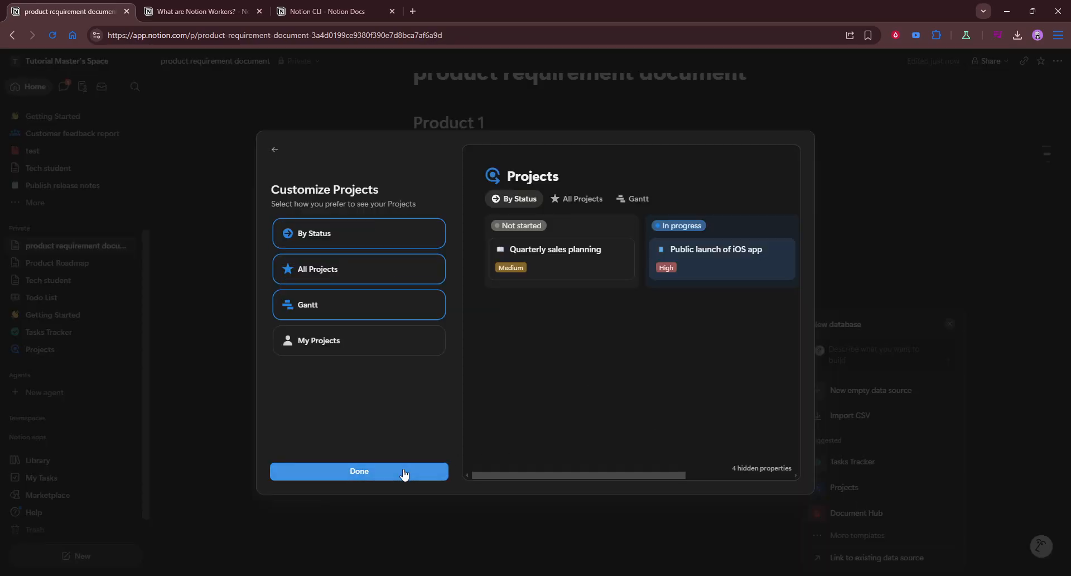
{"action": "left_click", "coordinate": [403, 470]}
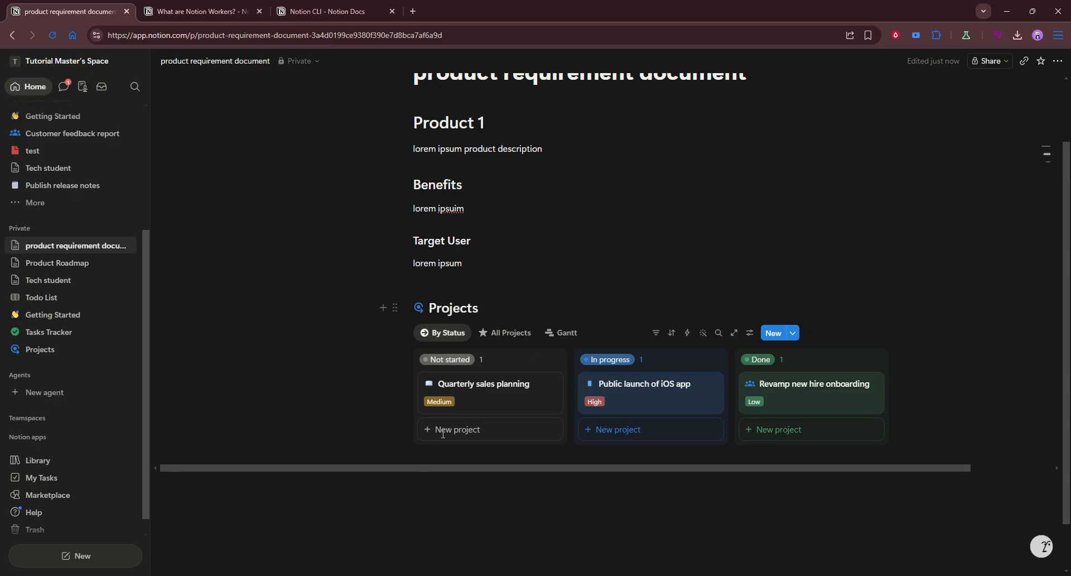